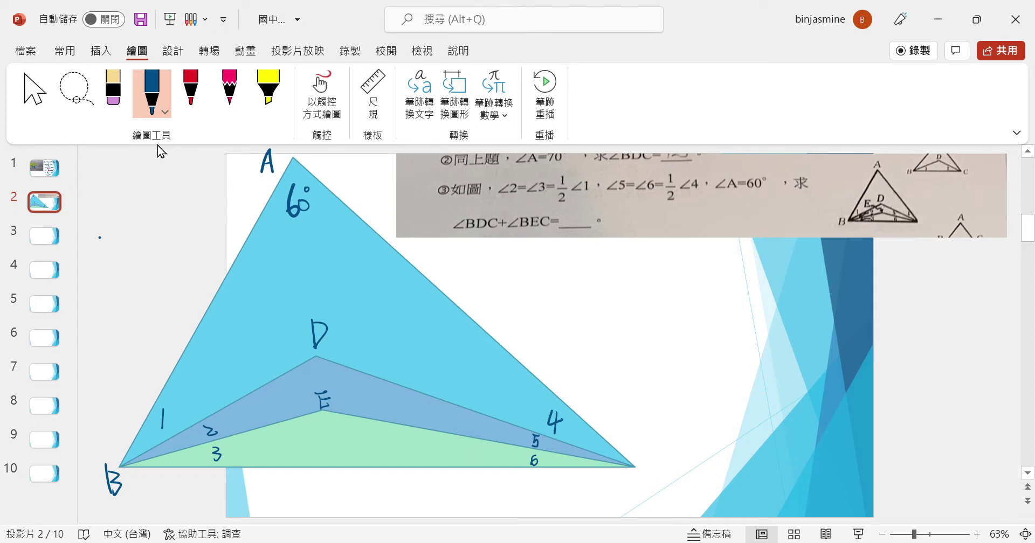
Step: Highlight ∠2=∠3=½∠1 in yellow and mark angles 2 and 3 near B in blue
left_click(268, 90)
mouse_move(496, 198)
left_mouse_down()
mouse_move(584, 200)
mouse_move(589, 170)
mouse_move(496, 181)
left_mouse_up()
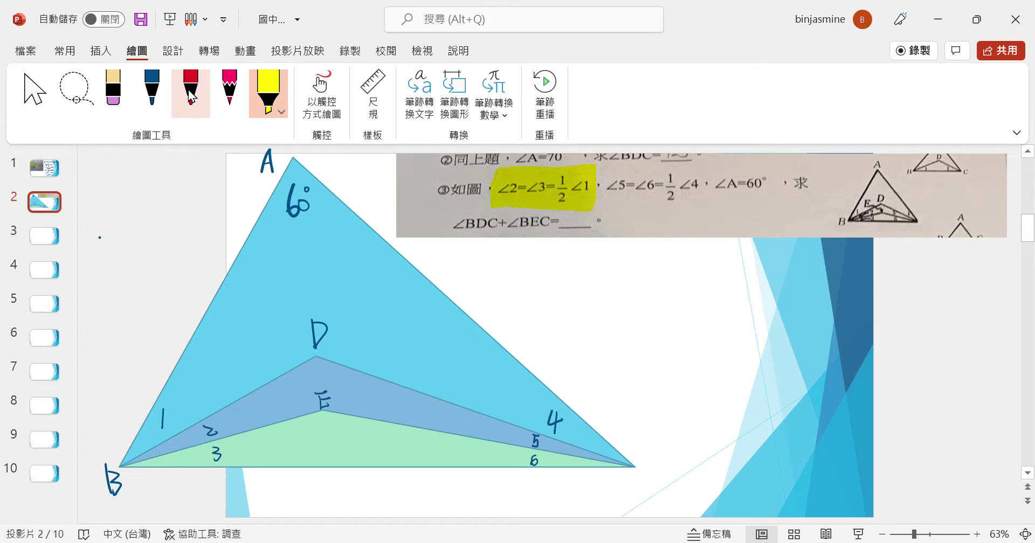
left_click(153, 90)
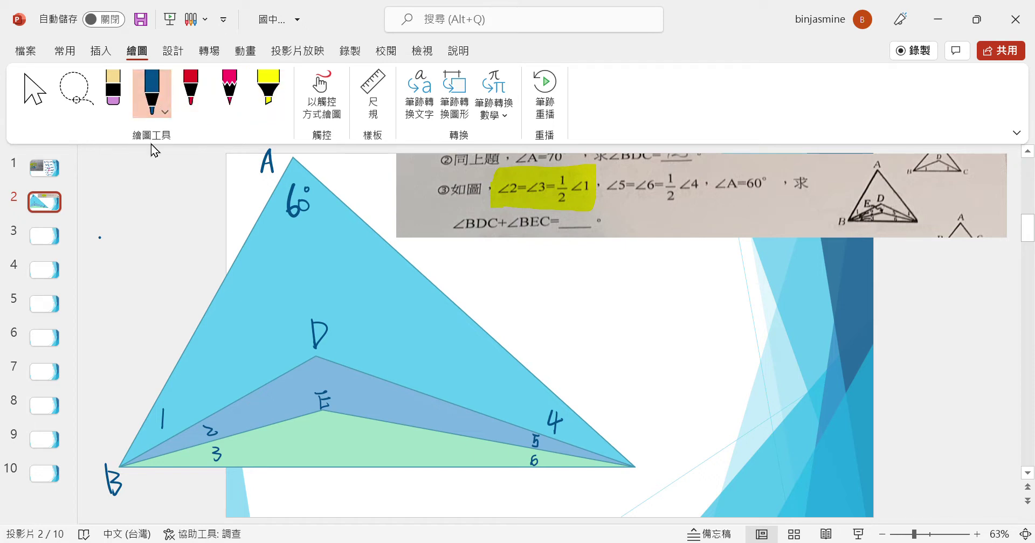
left_click_drag(193, 434, 198, 451)
Step: Highlight ∠5=∠6=½∠4 in yellow and mark angles 5 and 6 at the right vertex in blue
left_click(268, 89)
left_click_drag(609, 189, 705, 188)
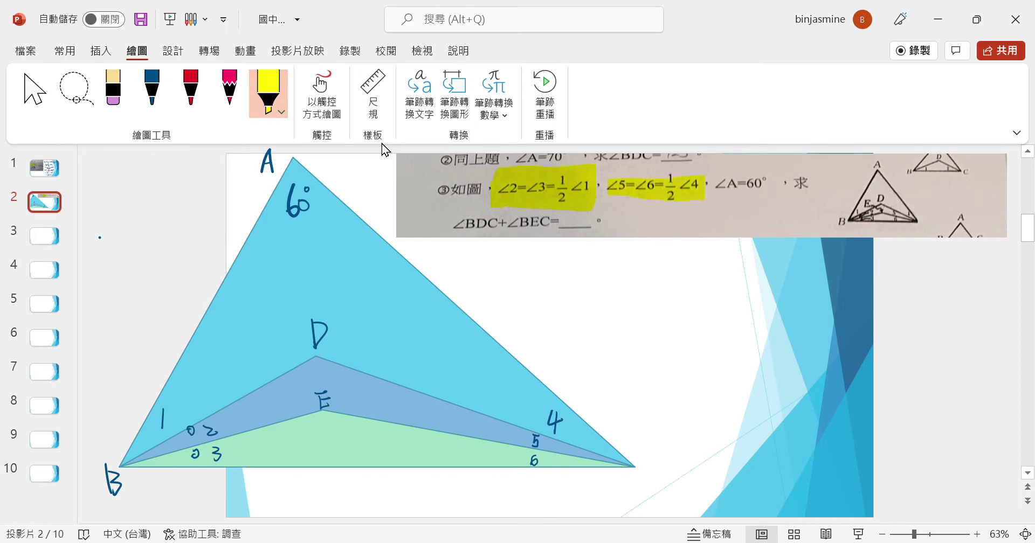
left_click(152, 91)
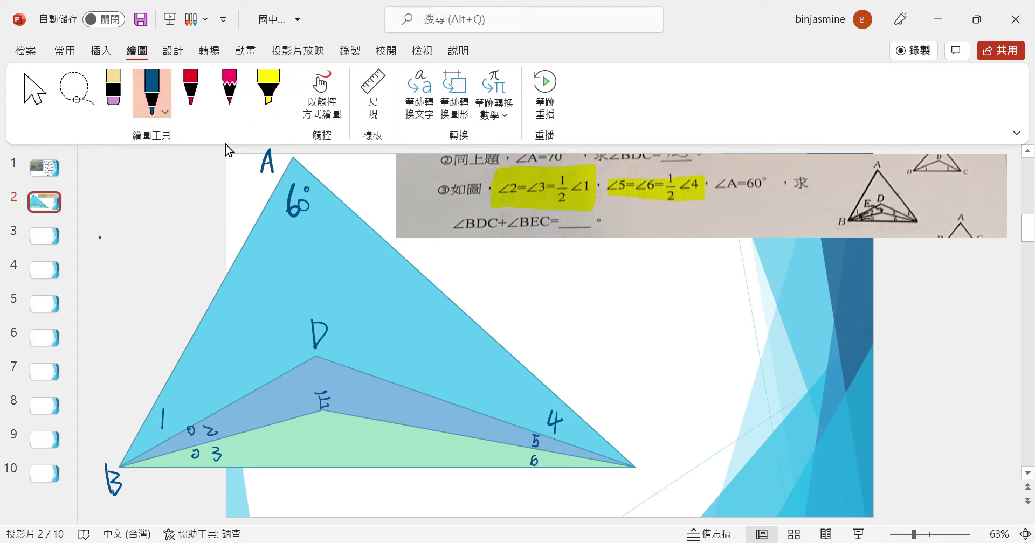
left_click_drag(513, 430, 513, 458)
Step: Underline ∠A=60°, label the right vertex C, and put red dots on D and E
left_click_drag(720, 195, 753, 197)
mouse_move(646, 471)
left_mouse_down()
mouse_move(641, 488)
mouse_move(651, 485)
left_mouse_up()
left_click(190, 89)
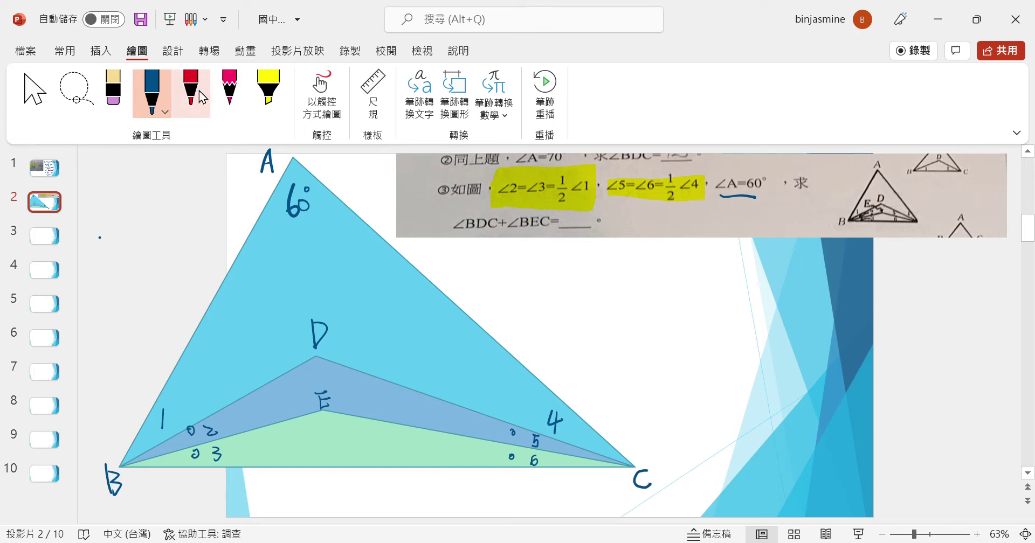
left_click_drag(315, 369, 316, 377)
left_click_drag(322, 421, 323, 429)
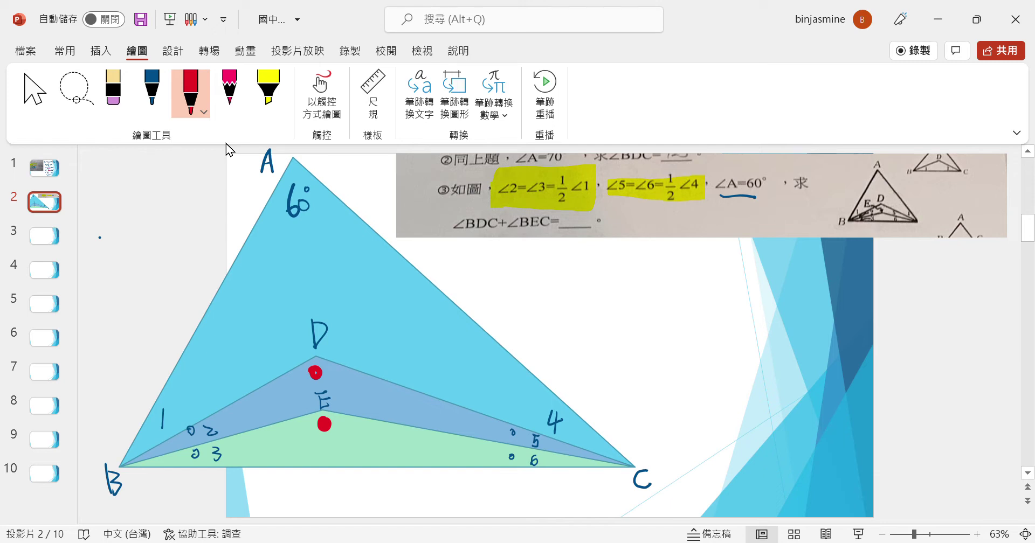
left_click(153, 93)
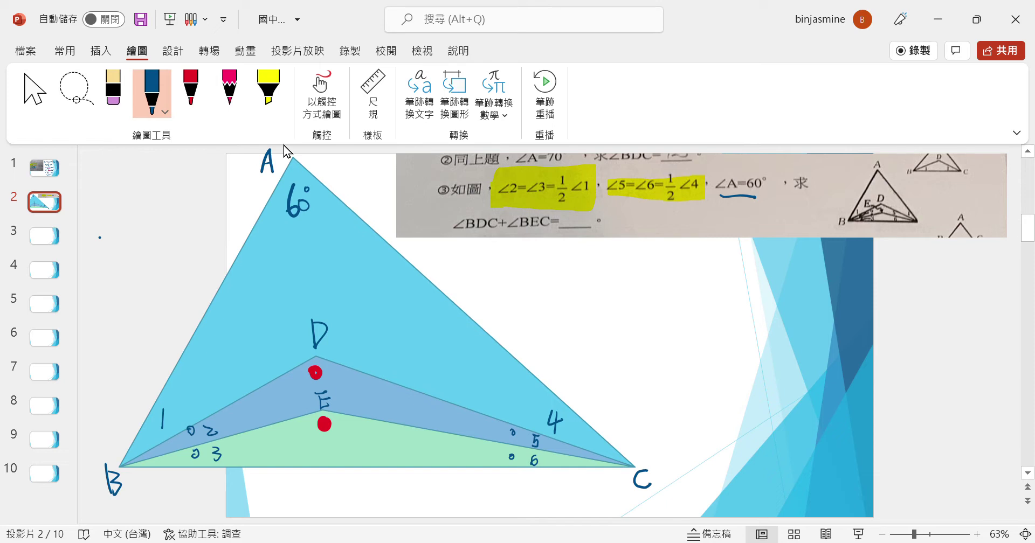
Step: Write x, x, 2x at B's angles, y, y, 2y at C's angles, and x under ∠2, ∠3 in the problem
mouse_move(224, 421)
left_mouse_down()
mouse_move(233, 433)
mouse_move(227, 461)
left_mouse_up()
left_click_drag(174, 402, 194, 415)
left_click_drag(495, 421, 503, 475)
left_click_drag(516, 398, 532, 407)
left_click_drag(536, 394, 531, 429)
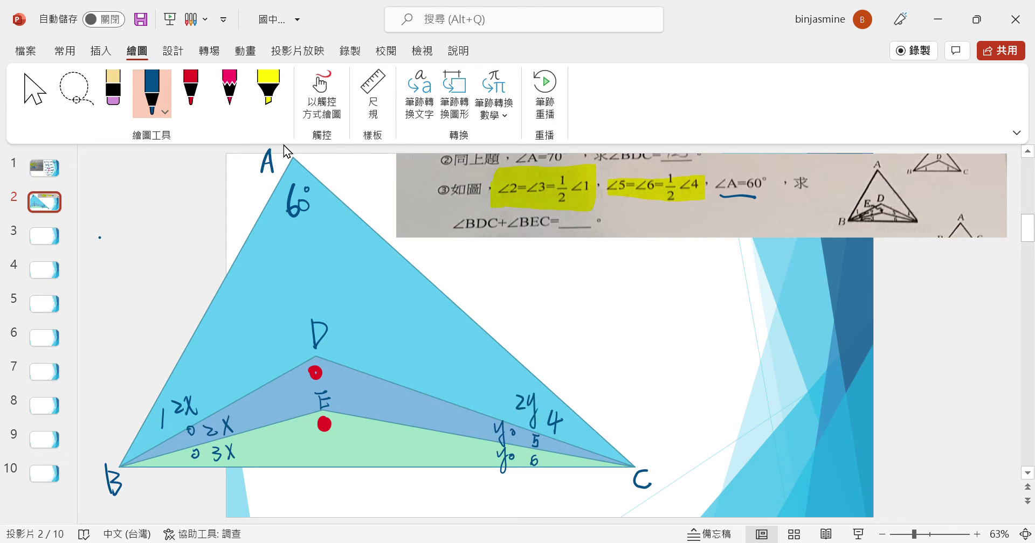
left_click_drag(510, 194, 528, 208)
Step: Write 60+ beside the triangle, loop the x and y labels in yellow, and circle angles 2 and 3
mouse_move(608, 258)
left_mouse_down()
mouse_move(597, 279)
mouse_move(638, 273)
left_mouse_up()
left_click_drag(631, 268, 632, 287)
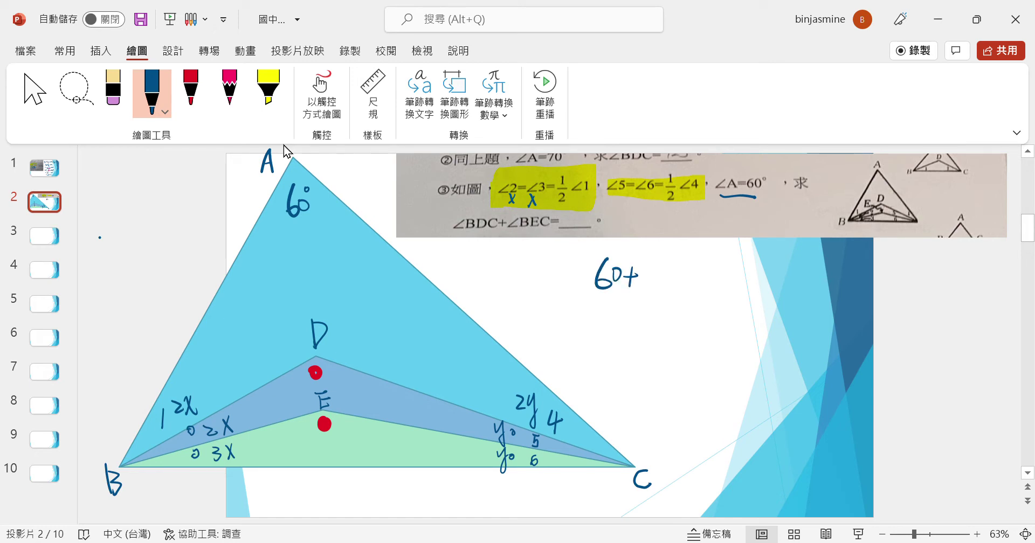
left_click(268, 89)
mouse_move(191, 481)
left_mouse_down()
mouse_move(210, 483)
mouse_move(239, 388)
mouse_move(205, 491)
left_mouse_up()
mouse_move(498, 487)
left_mouse_down()
mouse_move(477, 431)
mouse_move(539, 369)
mouse_move(501, 488)
left_mouse_up()
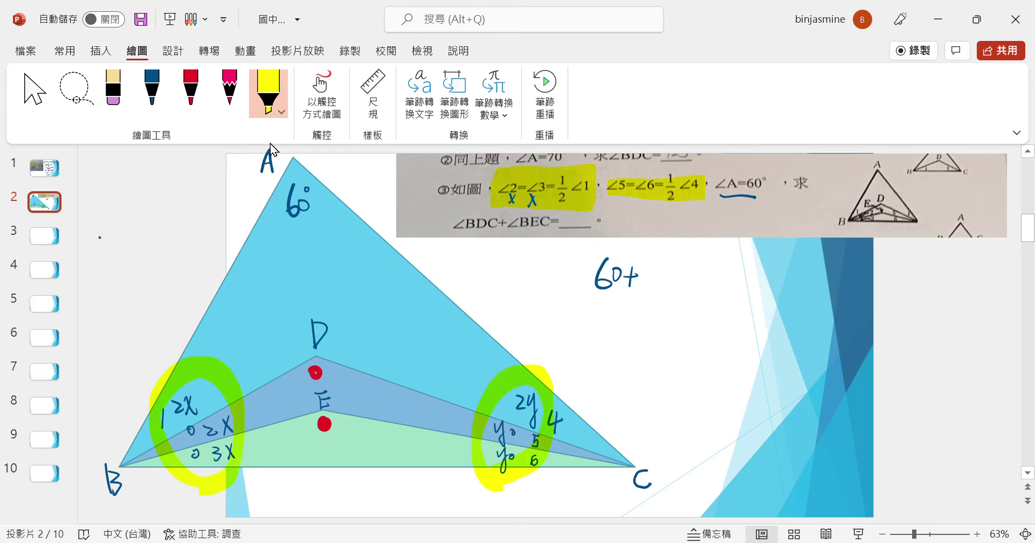
left_click(152, 89)
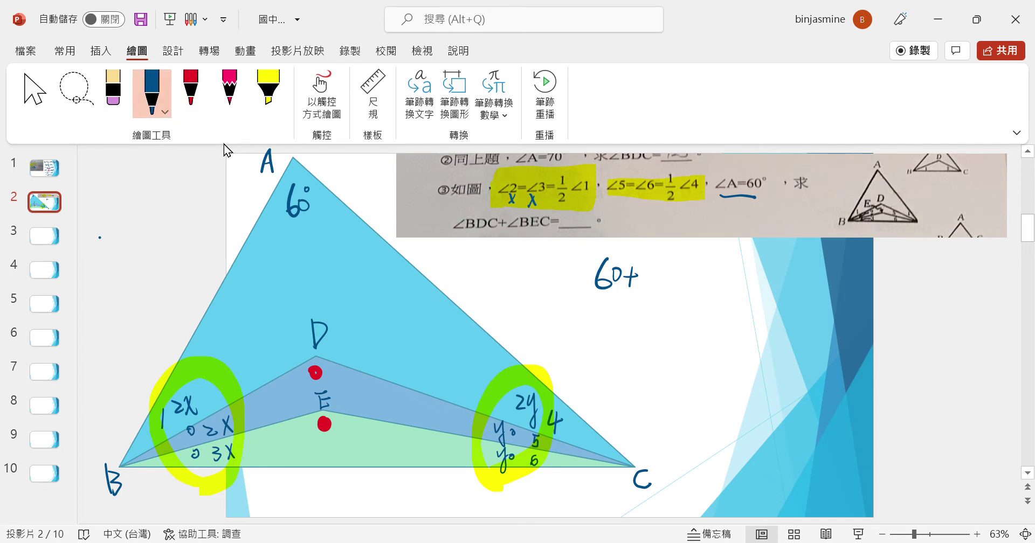
mouse_move(205, 418)
left_mouse_down()
mouse_move(214, 419)
mouse_move(212, 449)
left_mouse_up()
Step: Complete the first equation as 60+4x+4y=180
mouse_move(655, 268)
left_mouse_down()
mouse_move(653, 287)
mouse_move(674, 287)
mouse_move(664, 287)
left_mouse_up()
mouse_move(680, 277)
left_mouse_down()
mouse_move(686, 287)
mouse_move(714, 281)
mouse_move(709, 288)
mouse_move(725, 280)
left_mouse_up()
left_click_drag(730, 263, 722, 310)
left_click_drag(743, 270, 755, 269)
mouse_move(743, 276)
left_mouse_down()
mouse_move(776, 280)
mouse_move(791, 267)
left_mouse_up()
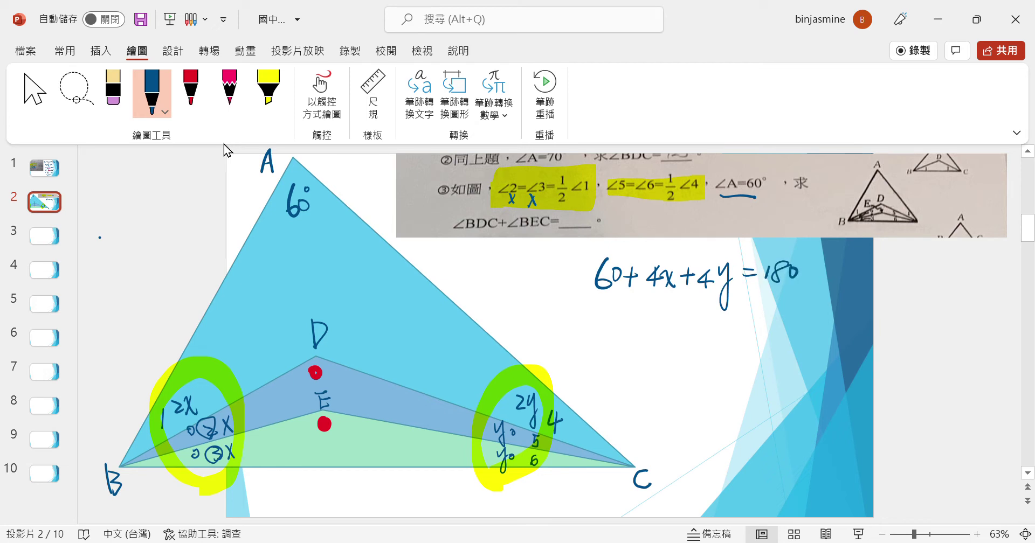
Step: Write the second line 4x+4y=120 below it
mouse_move(652, 300)
left_mouse_down()
mouse_move(653, 317)
mouse_move(674, 314)
left_mouse_up()
mouse_move(674, 299)
left_mouse_down()
mouse_move(662, 315)
mouse_move(690, 305)
left_mouse_up()
mouse_move(683, 298)
left_mouse_down()
mouse_move(682, 309)
mouse_move(703, 312)
mouse_move(709, 337)
left_mouse_up()
left_click_drag(739, 305, 757, 313)
mouse_move(768, 302)
left_mouse_down()
mouse_move(777, 313)
mouse_move(784, 303)
left_mouse_up()
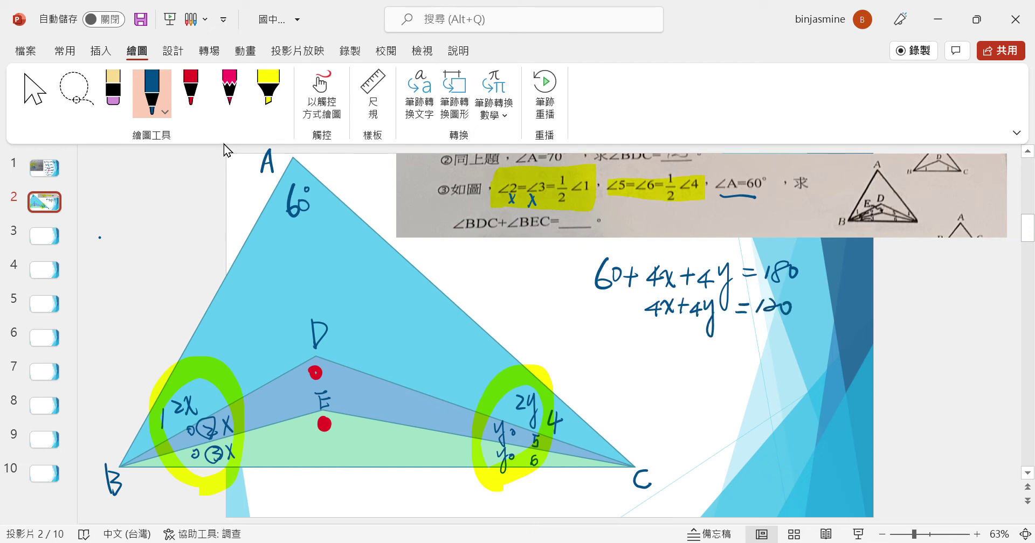
Step: Cross out the 4s to get x+y=30°, underline it, and circle ∠A=60 in the problem
mouse_move(837, 258)
left_mouse_down()
mouse_move(848, 275)
mouse_move(838, 273)
mouse_move(862, 259)
left_mouse_up()
mouse_move(854, 261)
left_mouse_down()
mouse_move(853, 275)
mouse_move(873, 267)
mouse_move(864, 300)
mouse_move(896, 266)
left_mouse_up()
mouse_move(655, 297)
left_mouse_down()
mouse_move(647, 314)
mouse_move(699, 322)
left_mouse_up()
left_click_drag(771, 298, 796, 328)
left_click_drag(797, 298, 808, 308)
mouse_move(802, 303)
left_mouse_down()
mouse_move(806, 316)
mouse_move(813, 305)
left_mouse_up()
left_click_drag(905, 253, 909, 270)
mouse_move(923, 259)
left_mouse_down()
mouse_move(920, 268)
mouse_move(937, 256)
left_mouse_up()
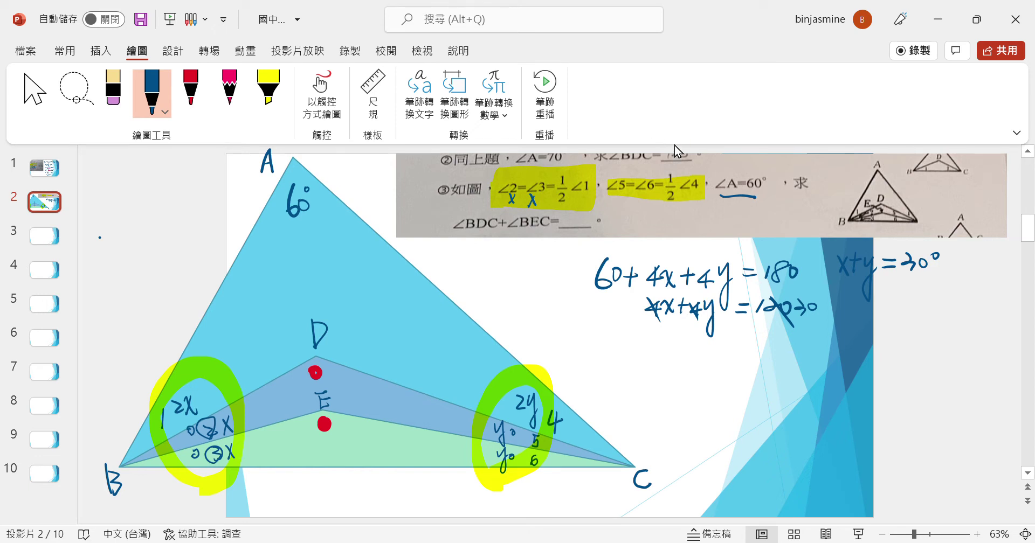
mouse_move(725, 195)
left_mouse_down()
mouse_move(761, 162)
mouse_move(739, 205)
mouse_move(722, 173)
left_mouse_up()
left_click_drag(833, 278, 929, 284)
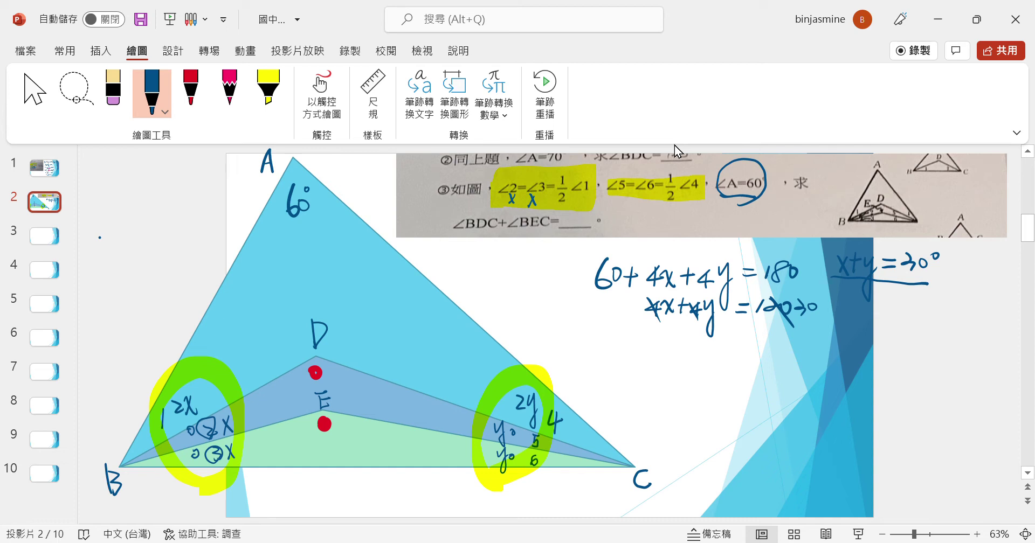
Step: Hatch the region below E and write the label ΔBEC beside the triangle
mouse_move(279, 431)
left_mouse_down()
mouse_move(260, 461)
mouse_move(280, 460)
left_mouse_up()
left_click_drag(318, 430, 310, 455)
mouse_move(337, 431)
left_mouse_down()
mouse_move(328, 450)
mouse_move(351, 453)
left_mouse_up()
left_click_drag(379, 428, 372, 437)
left_click_drag(626, 350, 638, 369)
mouse_move(652, 350)
left_mouse_down()
mouse_move(664, 349)
mouse_move(662, 367)
mouse_move(684, 364)
left_mouse_up()
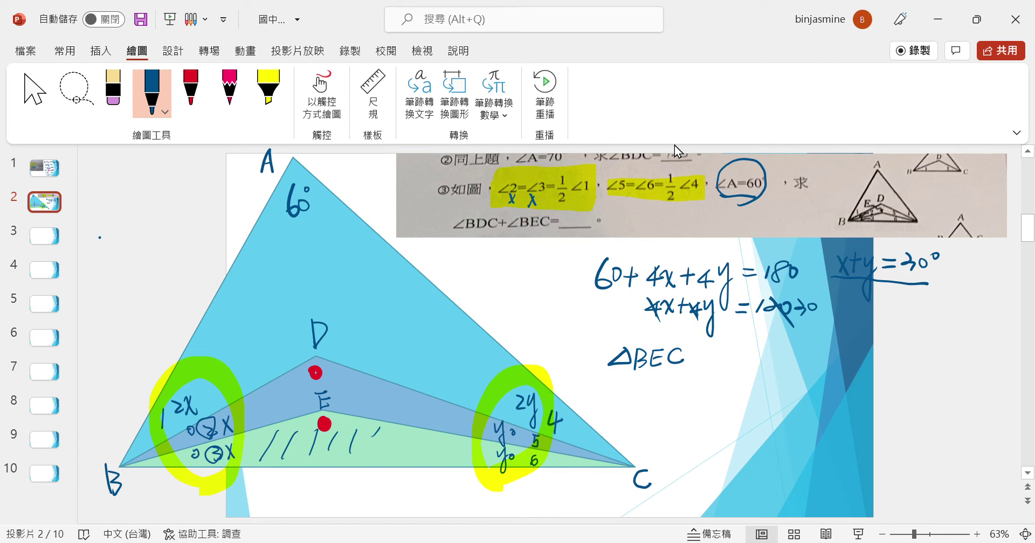
Step: Write the angle-sum equation x+y+∠BEC=180 next to ΔBEC
left_click_drag(744, 352, 746, 367)
mouse_move(768, 355)
left_mouse_down()
mouse_move(779, 384)
mouse_move(814, 354)
left_mouse_up()
mouse_move(807, 351)
left_mouse_down()
mouse_move(806, 367)
mouse_move(883, 365)
mouse_move(903, 350)
left_mouse_up()
left_click_drag(886, 360, 909, 362)
mouse_move(931, 348)
left_mouse_down()
mouse_move(911, 364)
mouse_move(940, 354)
left_mouse_up()
Step: Substitute 30° for x+y to get 30°+∠BEC=180
left_click_drag(744, 368, 808, 366)
mouse_move(755, 386)
left_mouse_down()
mouse_move(757, 396)
mouse_move(777, 385)
mouse_move(806, 392)
left_mouse_up()
mouse_move(828, 379)
left_mouse_down()
mouse_move(836, 396)
mouse_move(862, 386)
left_mouse_up()
mouse_move(875, 378)
left_mouse_down()
mouse_move(868, 392)
mouse_move(901, 391)
left_mouse_up()
mouse_move(916, 380)
left_mouse_down()
mouse_move(931, 381)
mouse_move(911, 392)
mouse_move(931, 381)
left_mouse_up()
left_click_drag(834, 403, 837, 418)
left_click_drag(840, 401, 845, 414)
Step: Write the result ∠BEC=150° on the next line
mouse_move(854, 403)
left_mouse_down()
mouse_move(866, 402)
mouse_move(858, 415)
mouse_move(877, 411)
left_mouse_up()
mouse_move(886, 407)
left_mouse_down()
mouse_move(910, 408)
mouse_move(911, 419)
left_mouse_up()
left_click_drag(929, 409, 930, 413)
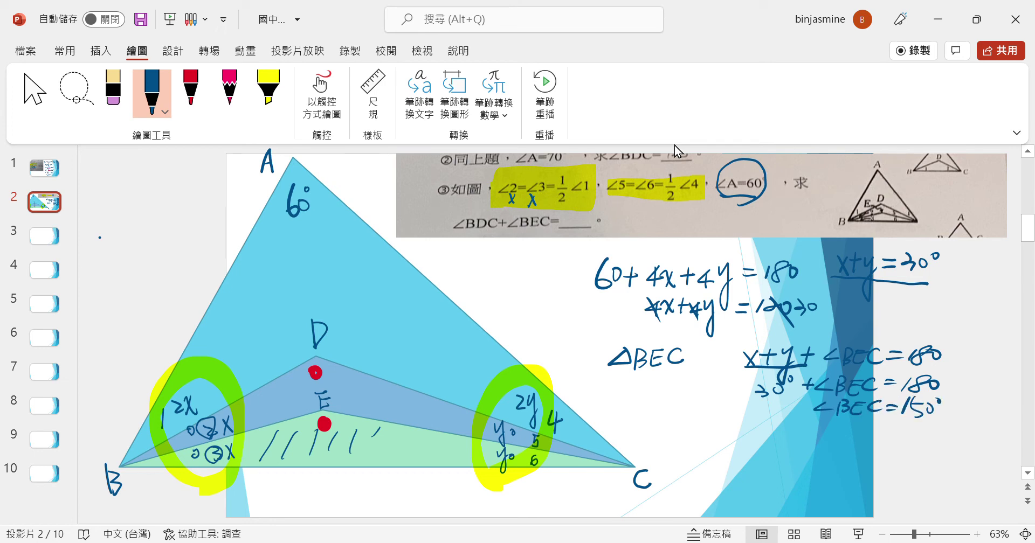
left_click(114, 91)
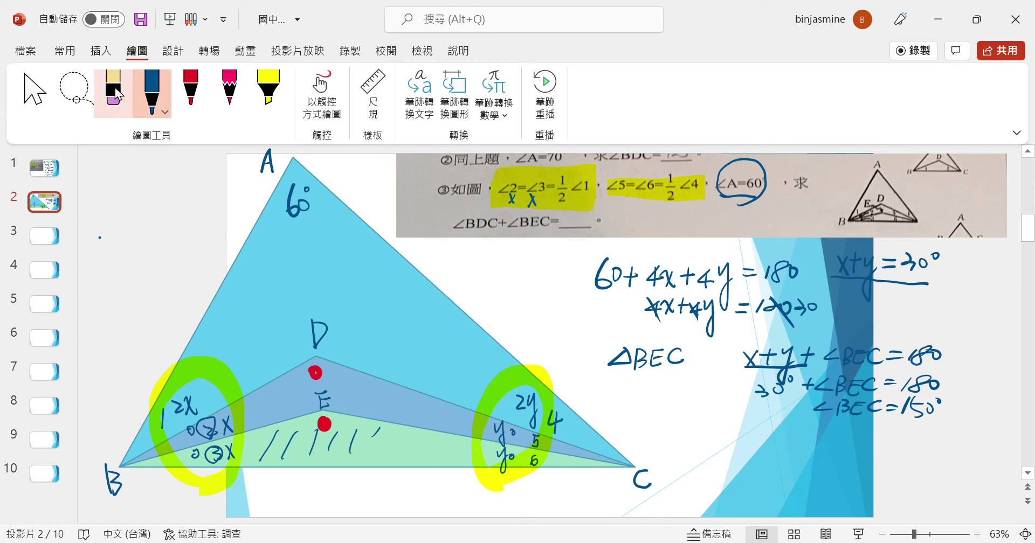
Step: Erase the hatch strokes and label the angle at E as 150
left_click_drag(261, 450, 355, 439)
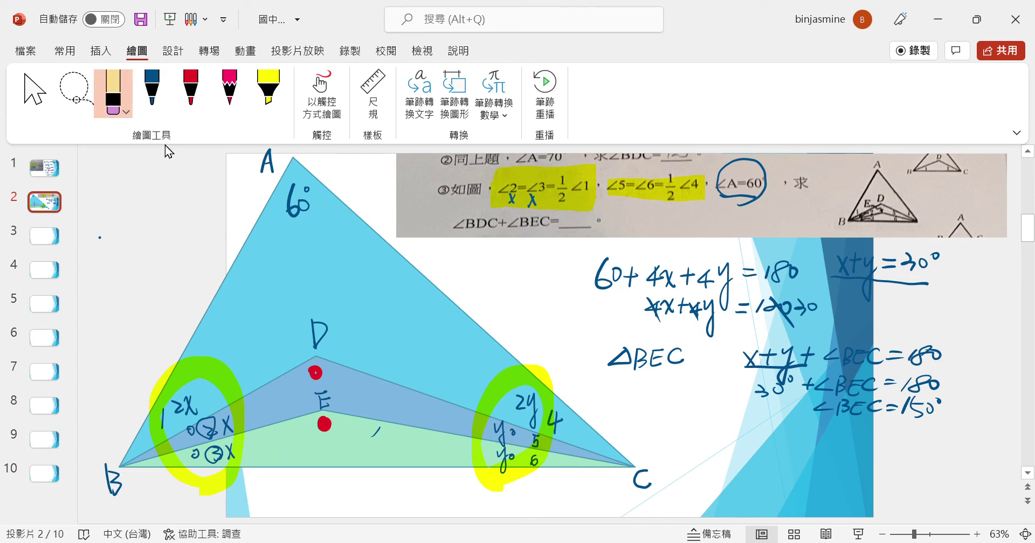
left_click(152, 88)
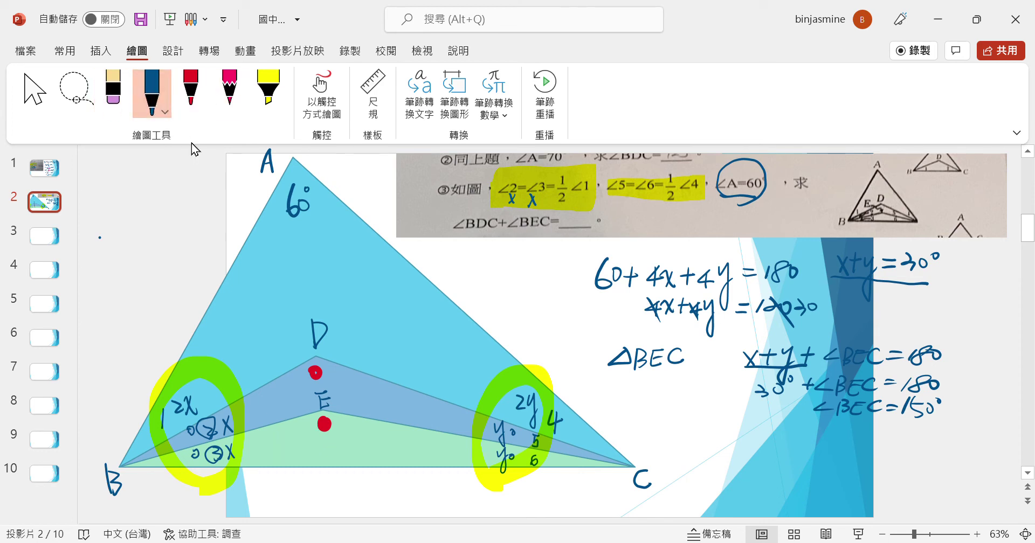
mouse_move(336, 420)
left_mouse_down()
mouse_move(340, 439)
mouse_move(348, 420)
left_mouse_up()
Step: Write the equation 2x+2y+∠BDC=180 beside the triangle
mouse_move(744, 427)
left_mouse_down()
mouse_move(754, 440)
mouse_move(782, 430)
left_mouse_up()
left_click_drag(775, 425, 800, 458)
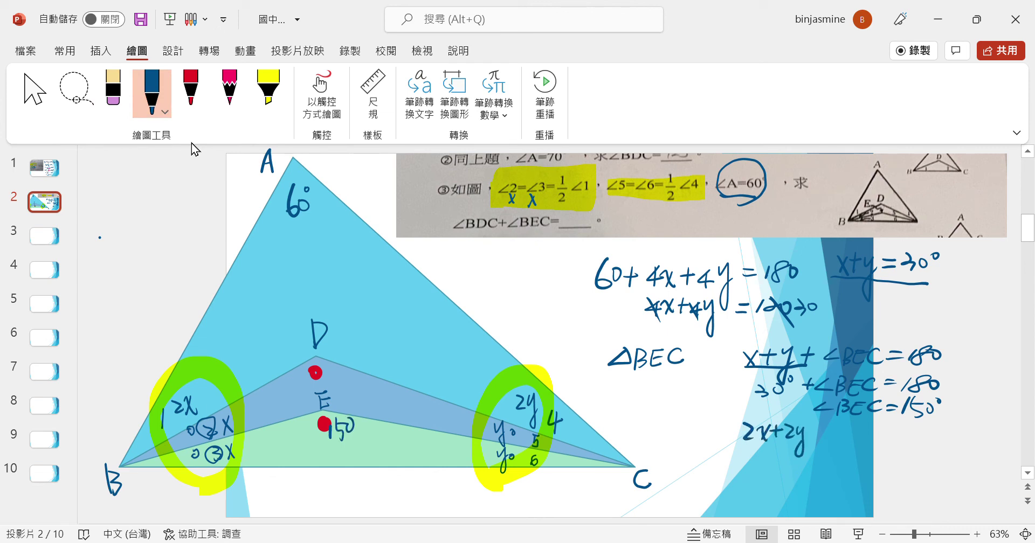
mouse_move(820, 423)
left_mouse_down()
mouse_move(819, 443)
mouse_move(866, 442)
left_mouse_up()
mouse_move(865, 426)
left_mouse_down()
mouse_move(865, 436)
mouse_move(924, 442)
mouse_move(948, 427)
left_mouse_up()
Step: Factor it on the next line as 2(x+y)+∠BDC=180
left_click_drag(745, 469, 773, 481)
left_click_drag(780, 471, 798, 493)
mouse_move(808, 461)
left_mouse_down()
mouse_move(809, 482)
mouse_move(865, 470)
left_mouse_up()
left_click_drag(871, 454, 878, 470)
left_click_drag(883, 456, 885, 469)
mouse_move(909, 460)
left_mouse_down()
mouse_move(903, 471)
mouse_move(927, 464)
left_mouse_up()
mouse_move(938, 457)
left_mouse_down()
mouse_move(934, 474)
mouse_move(959, 470)
left_mouse_up()
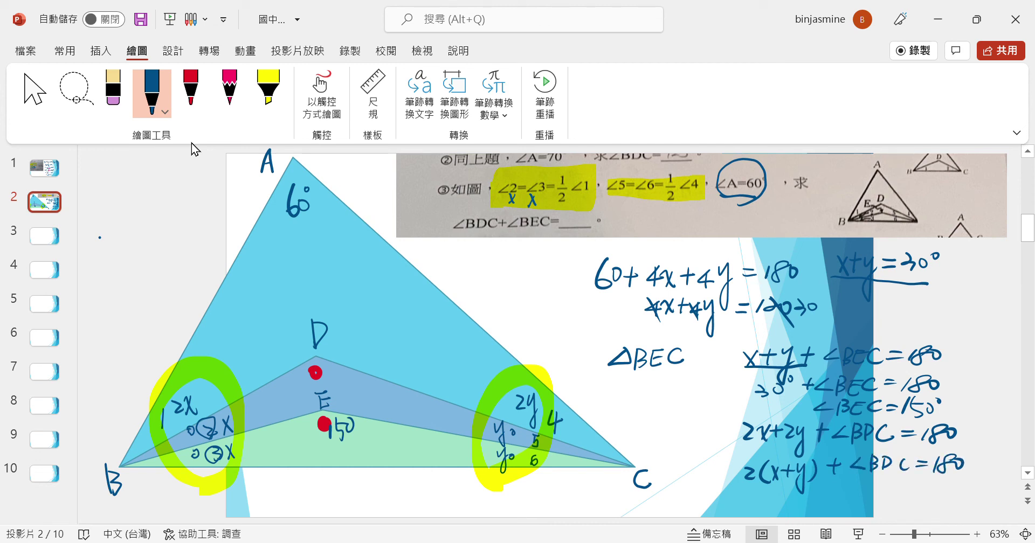
Step: Substitute to get 2×30+∠BDC=180
left_click_drag(752, 494, 771, 501)
mouse_move(774, 494)
left_mouse_down()
mouse_move(766, 509)
mouse_move(811, 498)
left_mouse_up()
mouse_move(806, 490)
left_mouse_down()
mouse_move(807, 508)
mouse_move(860, 491)
mouse_move(873, 505)
mouse_move(901, 491)
left_mouse_up()
left_click_drag(893, 497, 916, 491)
left_click_drag(919, 489, 917, 502)
left_click_drag(934, 490, 932, 491)
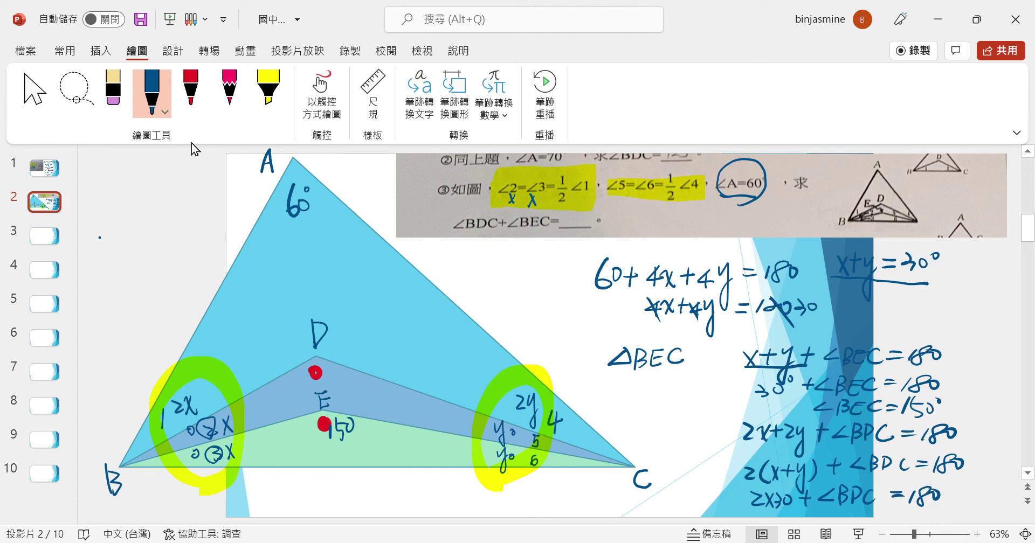
Step: Write ∠BDC=180−60=120 below the triangle
mouse_move(473, 499)
left_mouse_down()
mouse_move(507, 508)
mouse_move(508, 491)
mouse_move(516, 510)
mouse_move(540, 492)
left_mouse_up()
left_click_drag(528, 500, 550, 508)
mouse_move(569, 488)
left_mouse_down()
mouse_move(562, 507)
mouse_move(575, 493)
mouse_move(593, 505)
mouse_move(638, 501)
left_mouse_up()
left_click(583, 501)
mouse_move(649, 492)
left_mouse_down()
mouse_move(647, 510)
mouse_move(678, 494)
left_mouse_up()
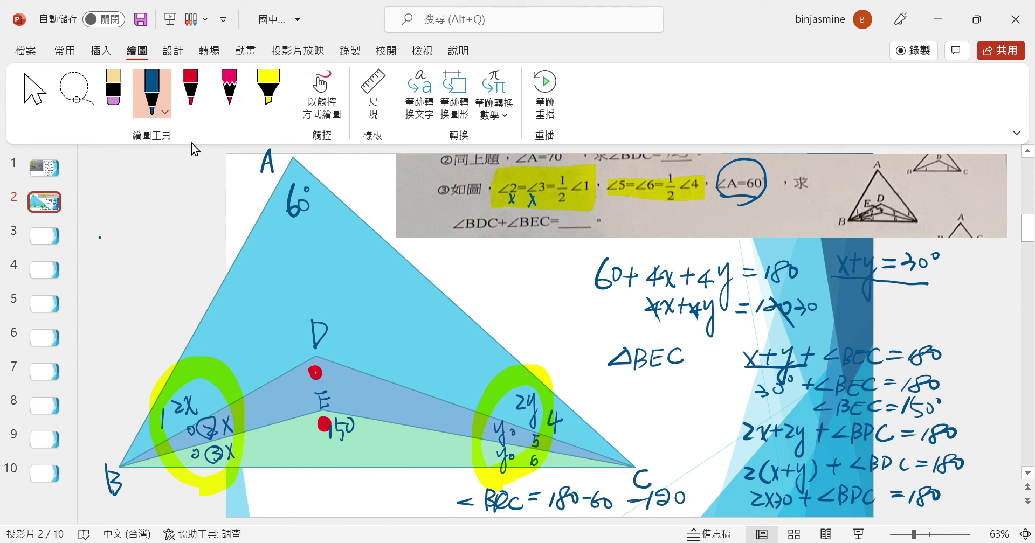
left_click(229, 91)
Step: Circle the angle name, 120, ΔBEC, and ∠BEC with 150° in red
left_click(205, 101)
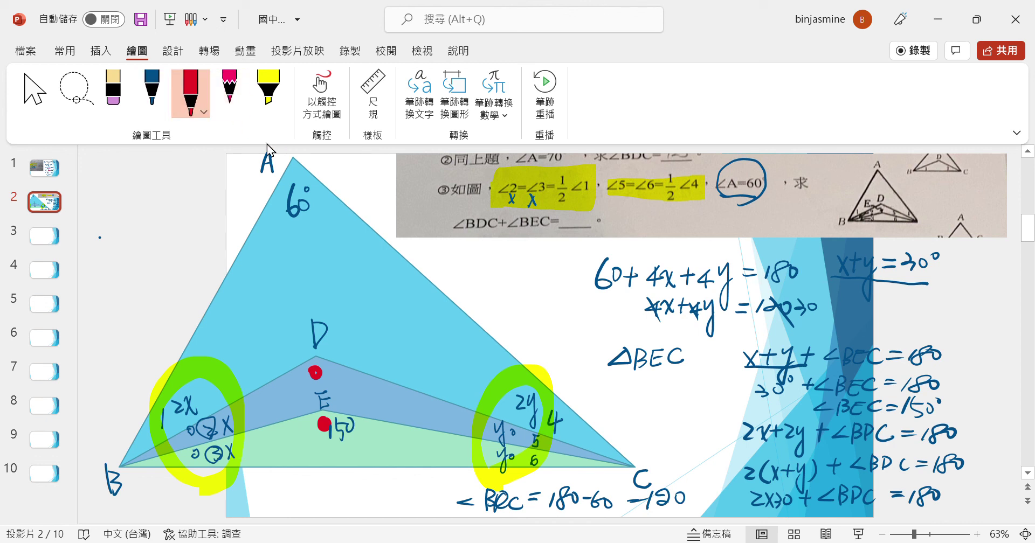
left_click_drag(512, 518, 531, 485)
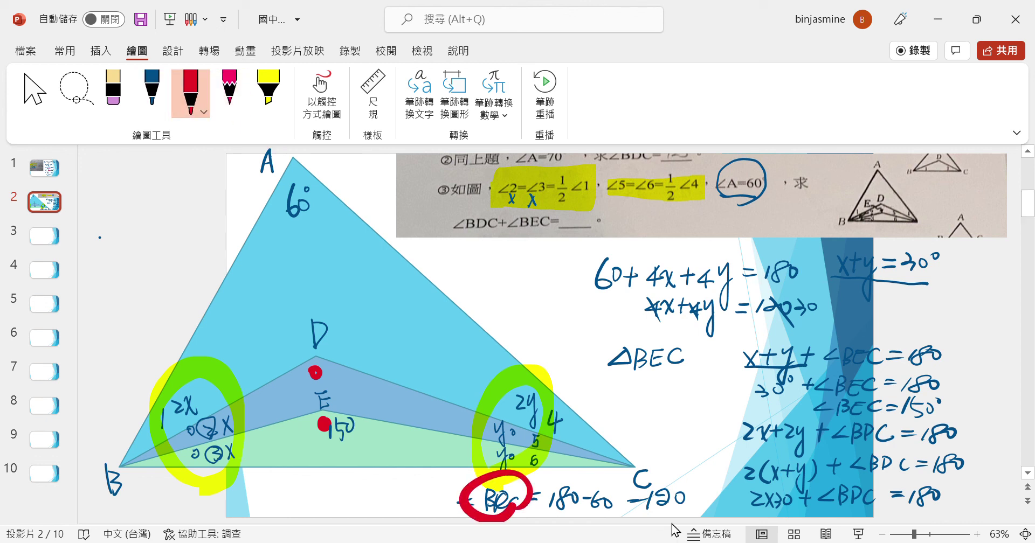
left_click_drag(671, 520, 698, 512)
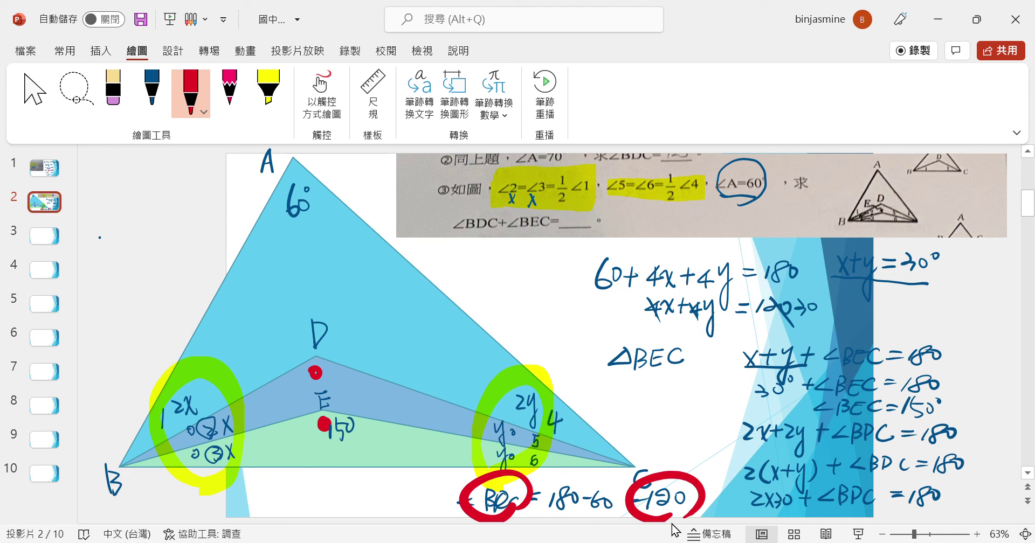
left_click_drag(659, 384, 674, 368)
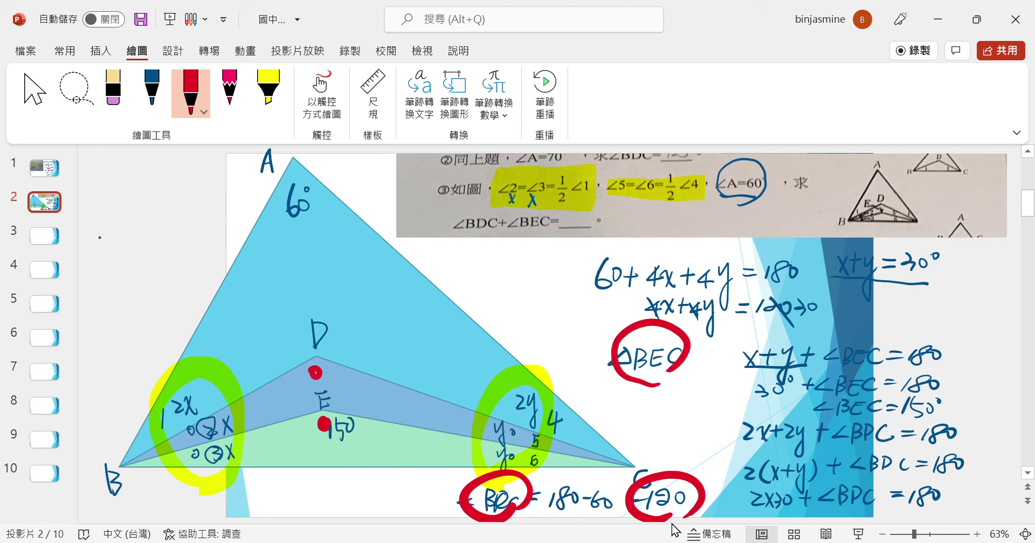
left_click_drag(862, 416, 929, 423)
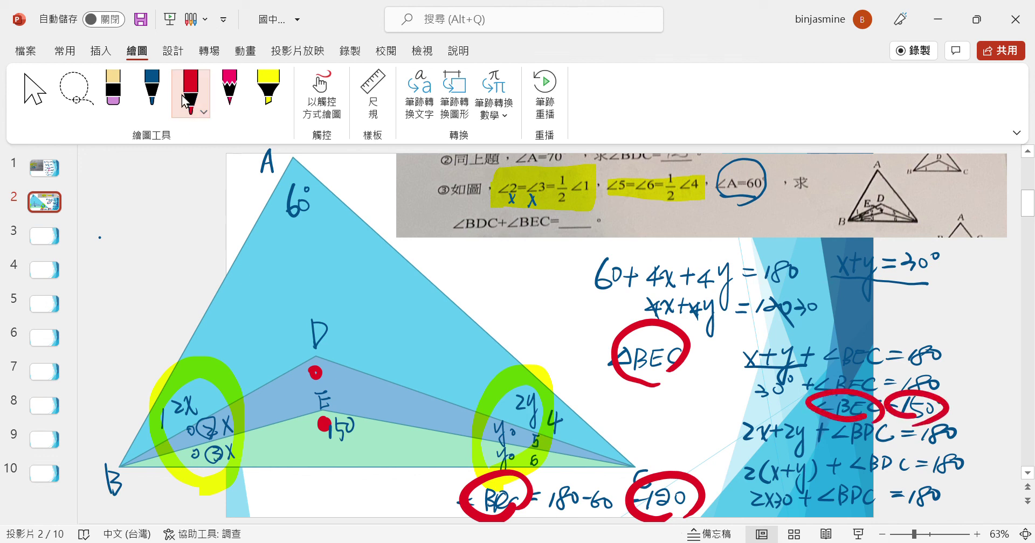
Step: Label the angle at D as 120 in blue ink
left_click(152, 89)
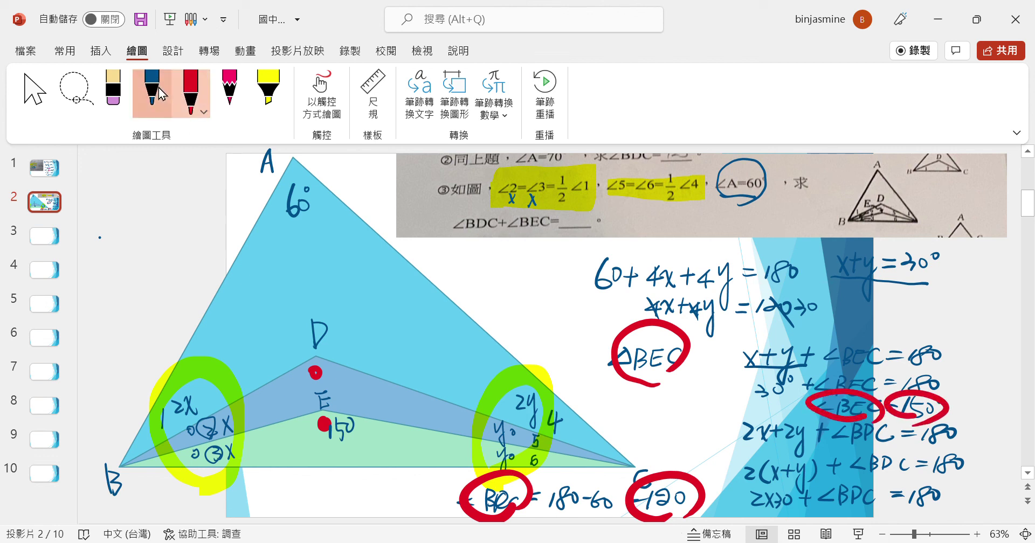
mouse_move(339, 373)
left_mouse_down()
mouse_move(339, 392)
mouse_move(352, 385)
left_mouse_up()
left_click_drag(358, 379, 357, 379)
Step: Write 120°+150=270° in red above the triangle and save the presentation
left_click(191, 89)
mouse_move(315, 281)
left_mouse_down()
mouse_move(302, 298)
mouse_move(345, 307)
mouse_move(362, 288)
mouse_move(399, 294)
left_mouse_up()
left_click_drag(389, 284, 386, 307)
left_click_drag(419, 280, 412, 304)
mouse_move(427, 277)
left_mouse_down()
mouse_move(444, 275)
mouse_move(431, 306)
mouse_move(449, 282)
mouse_move(481, 284)
left_mouse_up()
mouse_move(465, 295)
left_mouse_down()
mouse_move(511, 298)
mouse_move(516, 313)
mouse_move(563, 269)
left_mouse_up()
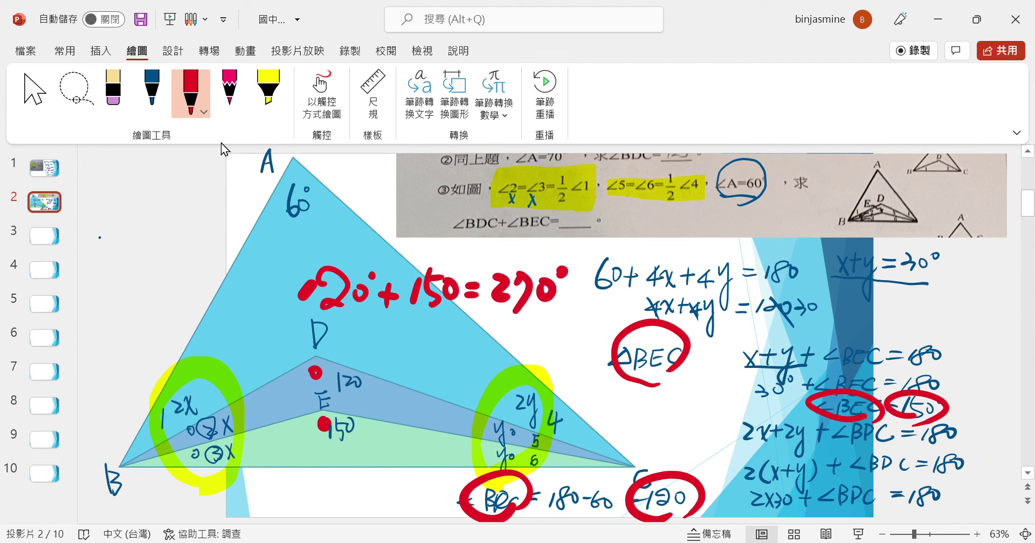
left_click(140, 23)
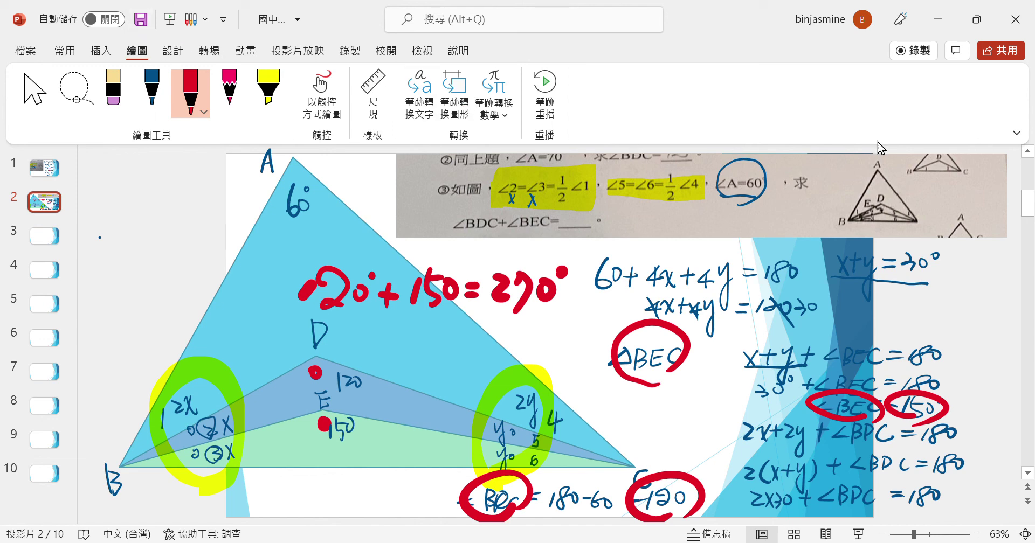